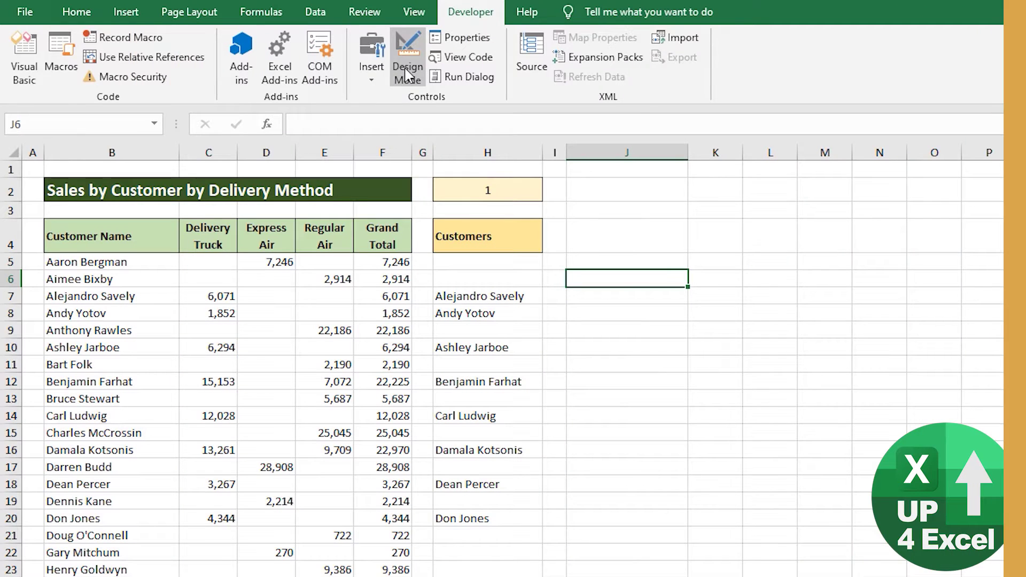
Insert an ActiveX combo box from the Developer controls and draw it over cell J6
left_click(371, 79)
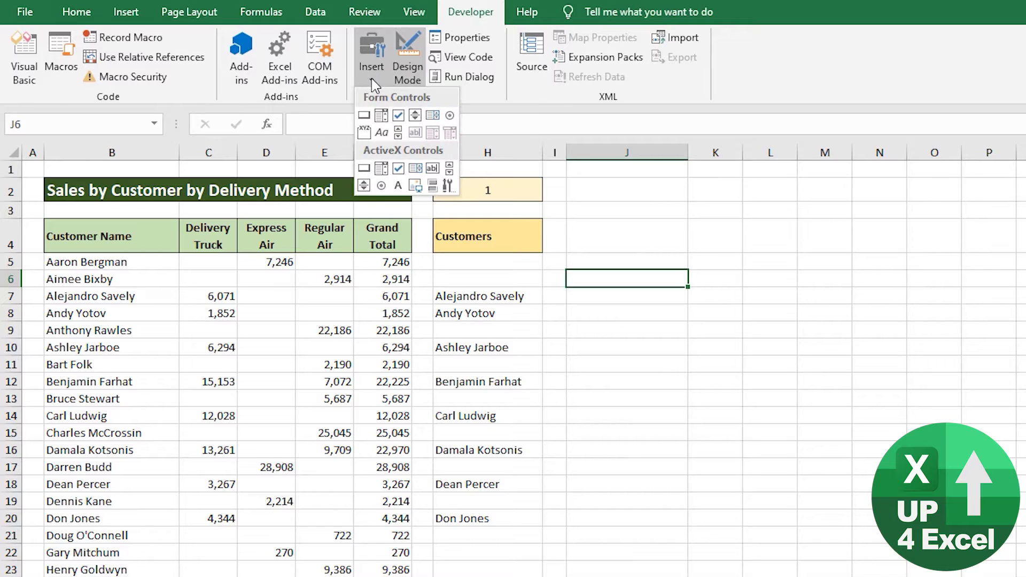
left_click(381, 169)
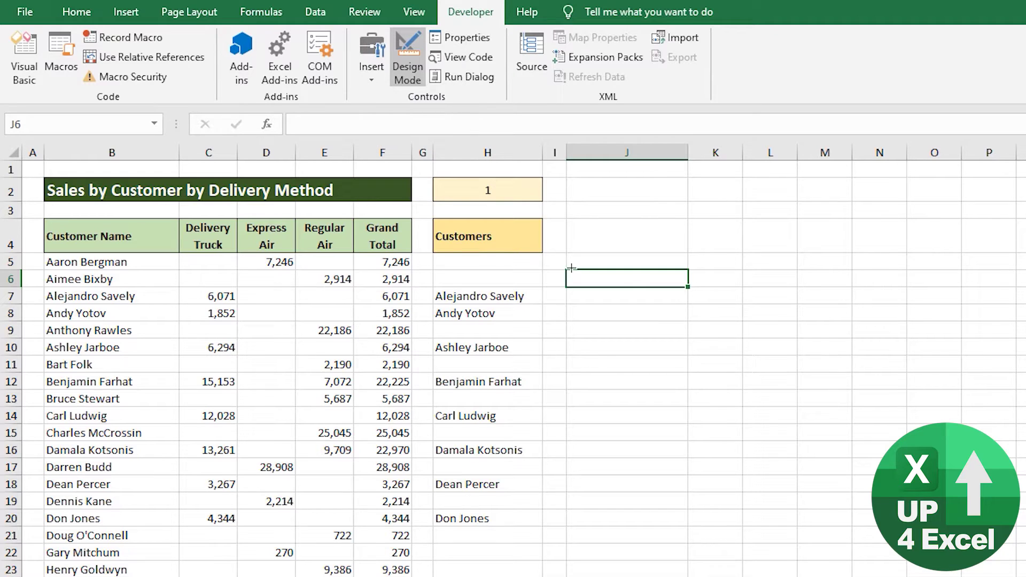
left_click_drag(567, 271, 663, 287)
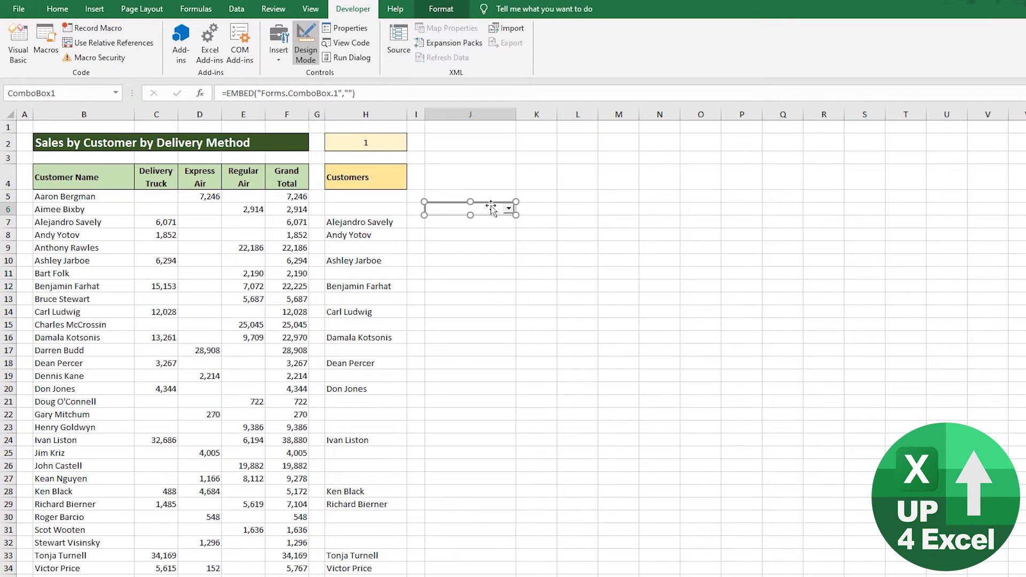
Open ComboBox1's properties and set Style to 2 - fmStyleDropDownList
right_click(654, 275)
left_click(555, 261)
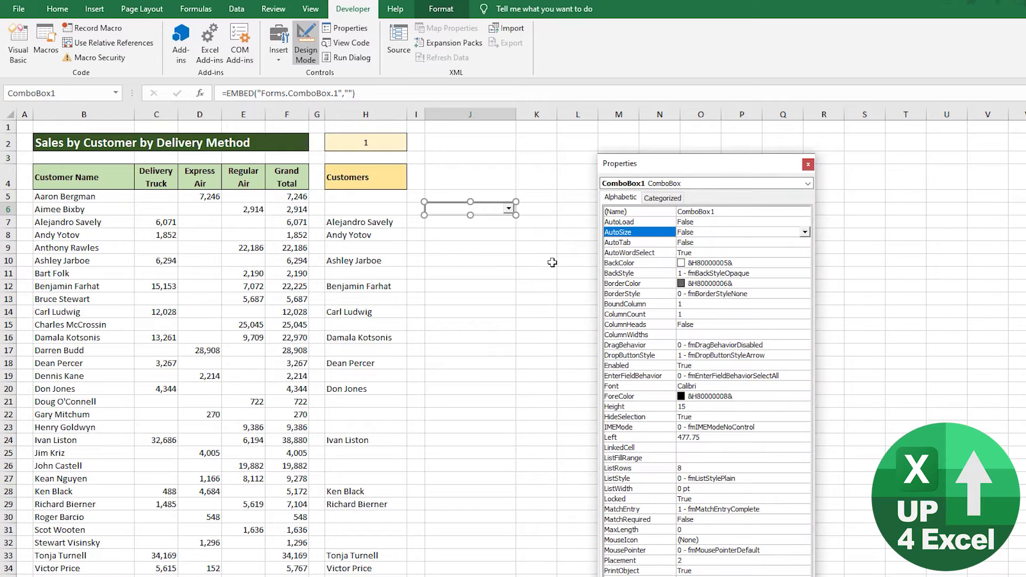
left_click_drag(673, 160, 153, 53)
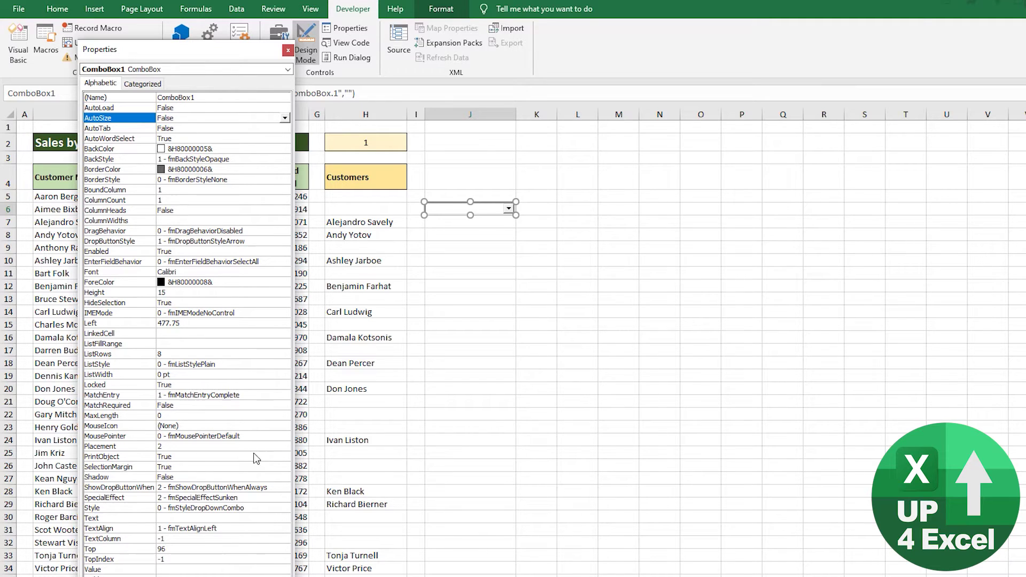
left_click(259, 508)
left_click(285, 508)
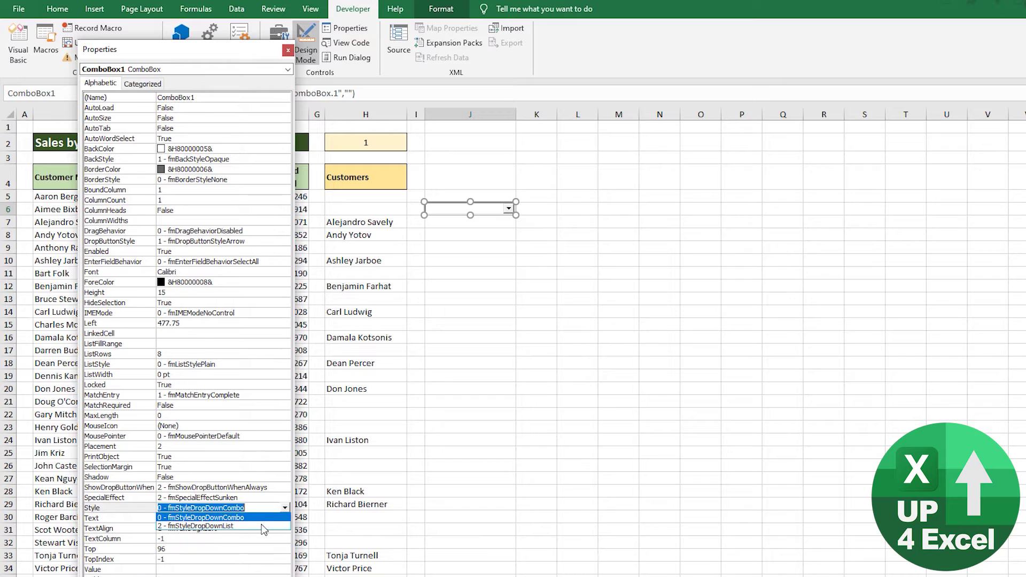
left_click(263, 526)
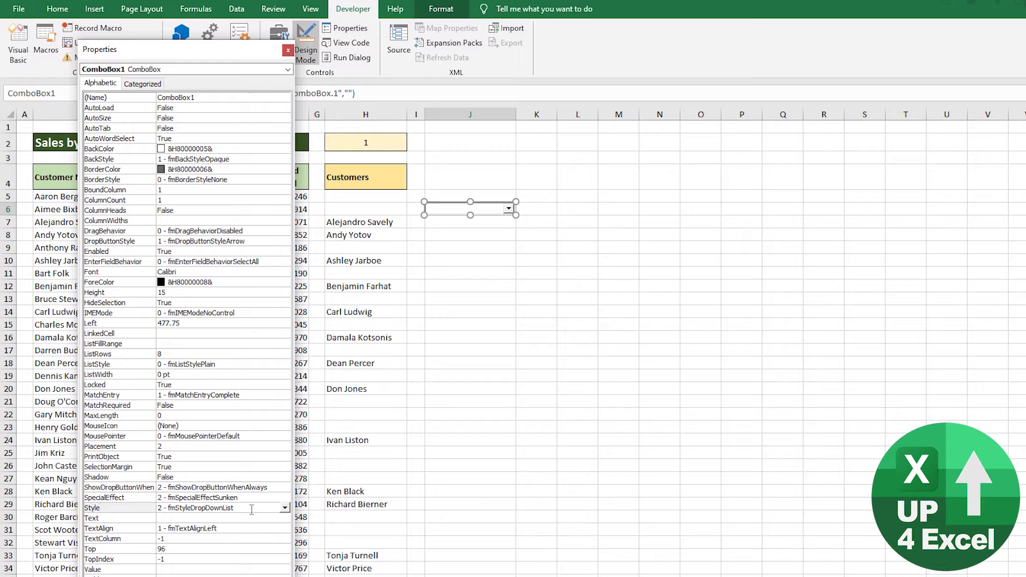
Set the combo box's SpecialEffect to 0 - fmSpecialEffectFlat
left_click(231, 498)
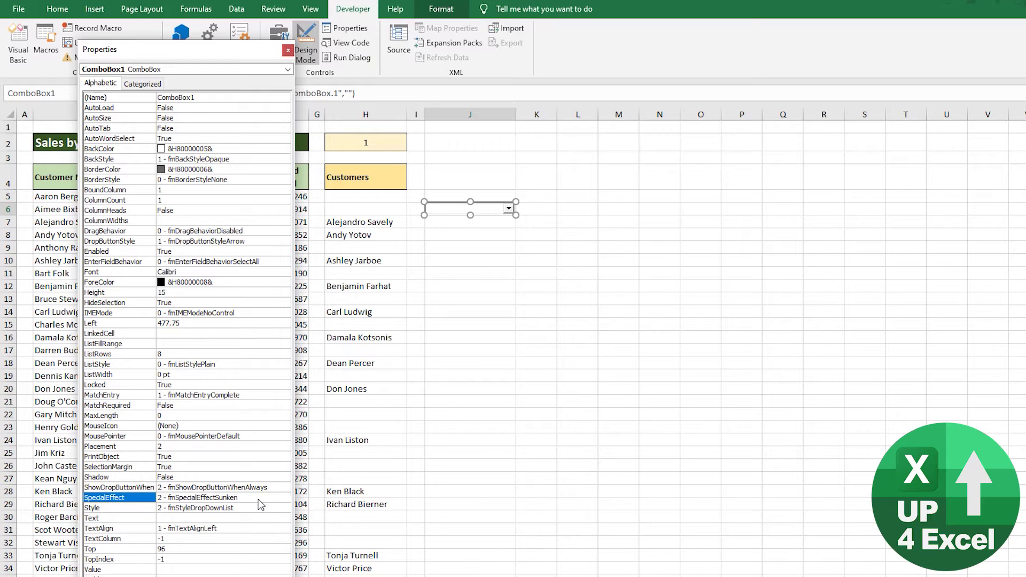
left_click(284, 497)
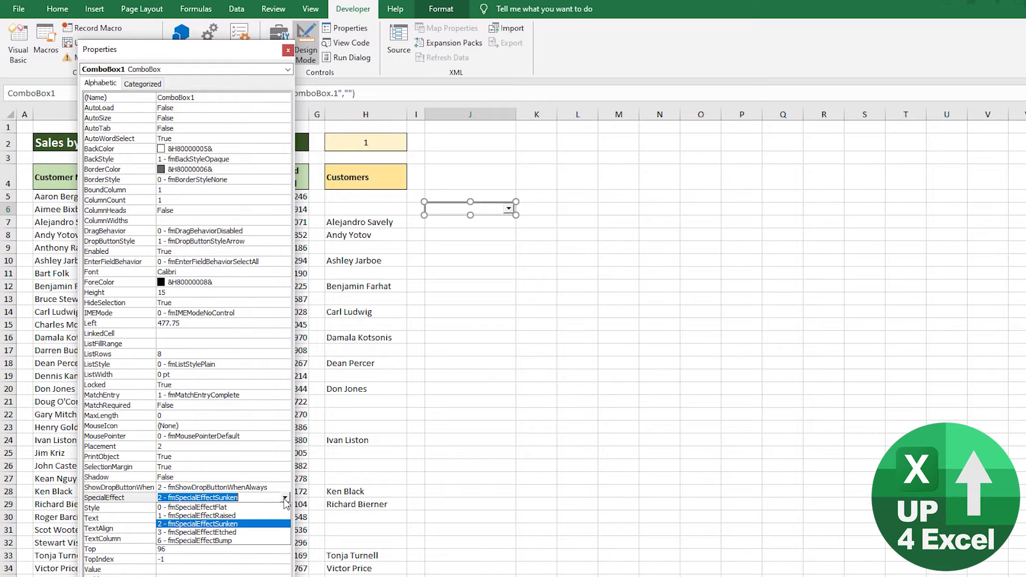
left_click(227, 507)
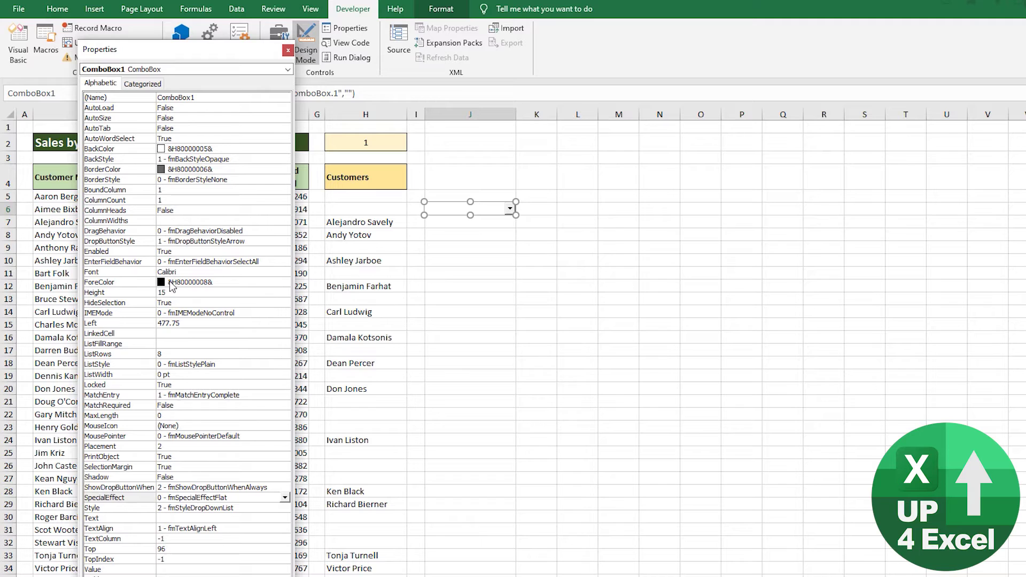
left_click(239, 273)
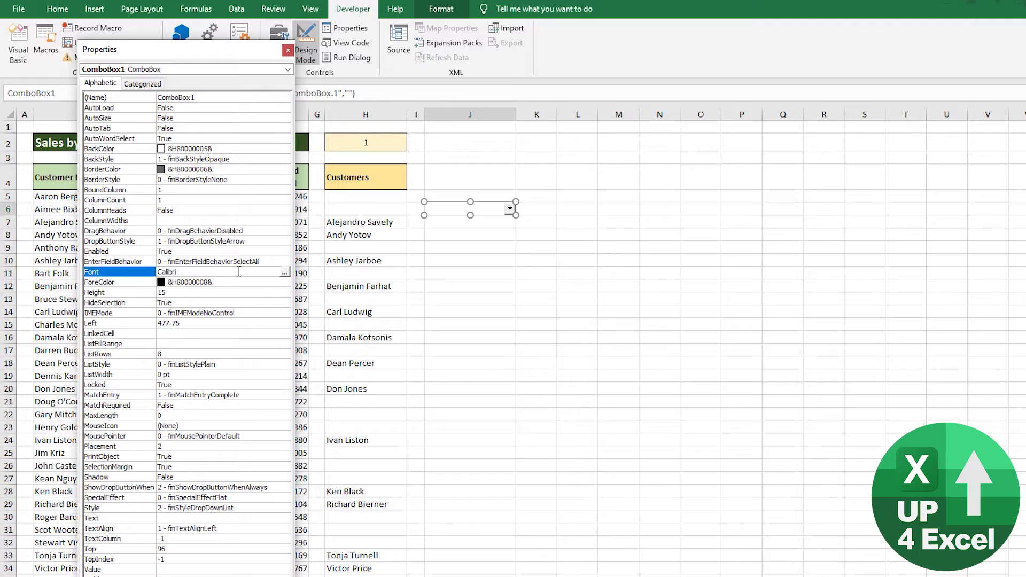
Keep the Calibri font and set BorderStyle to 1 - fmBorderStyleSingle
left_click(284, 272)
left_click(223, 110)
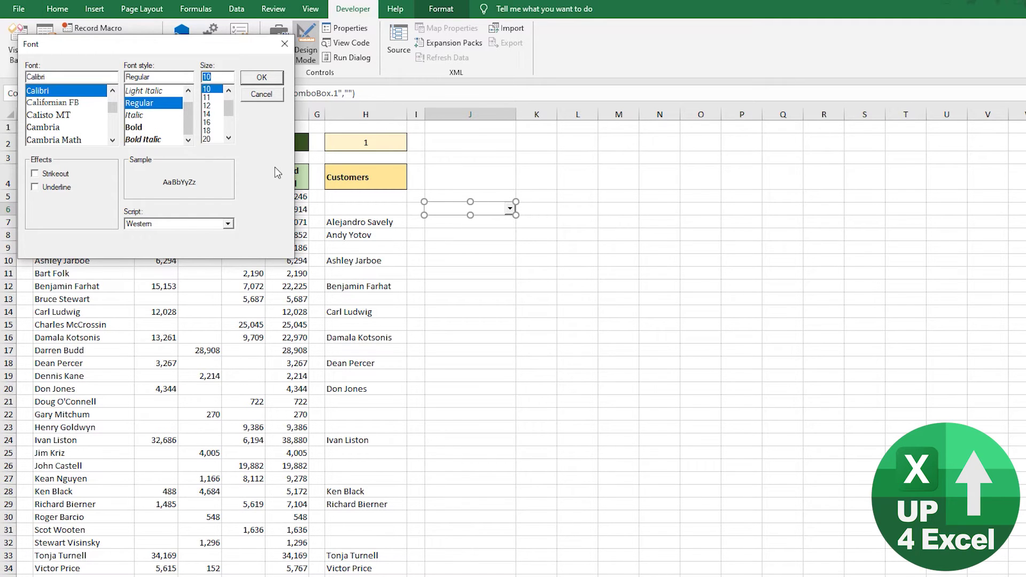
left_click(274, 78)
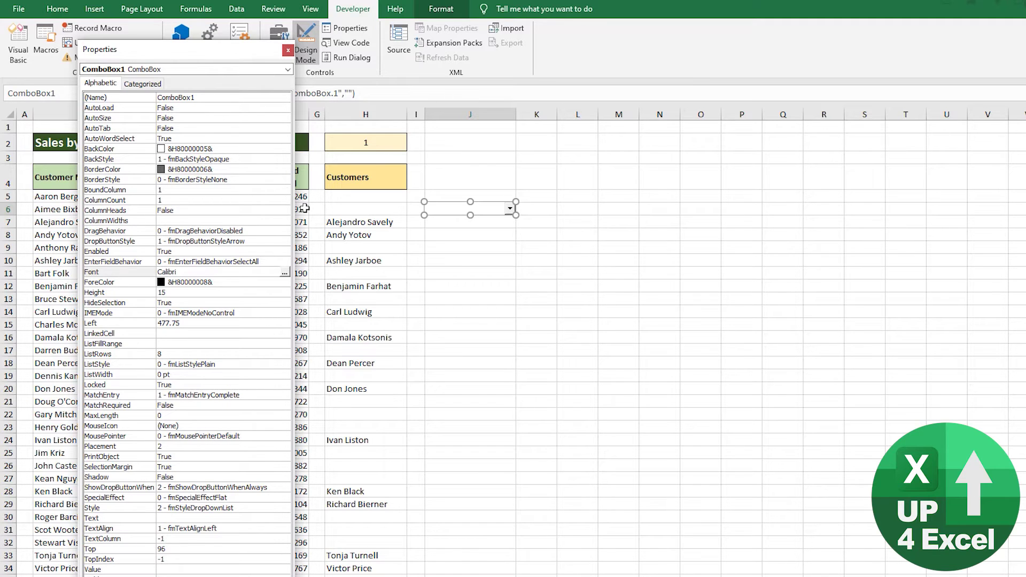
left_click(231, 182)
left_click(284, 179)
left_click(264, 199)
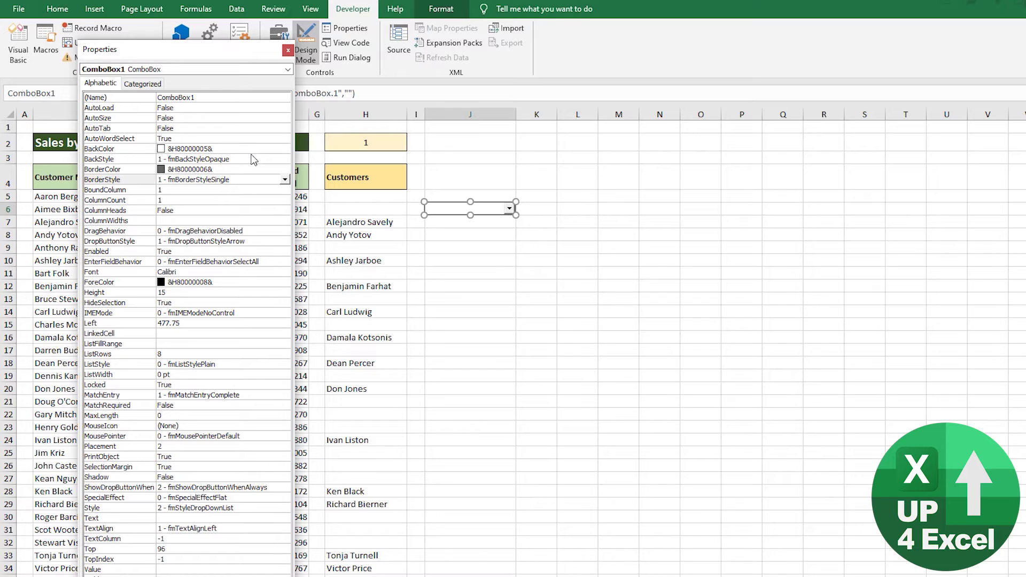
Set BorderColor to black (&H00000000&) and click cell J9 to finish editing
left_click(283, 170)
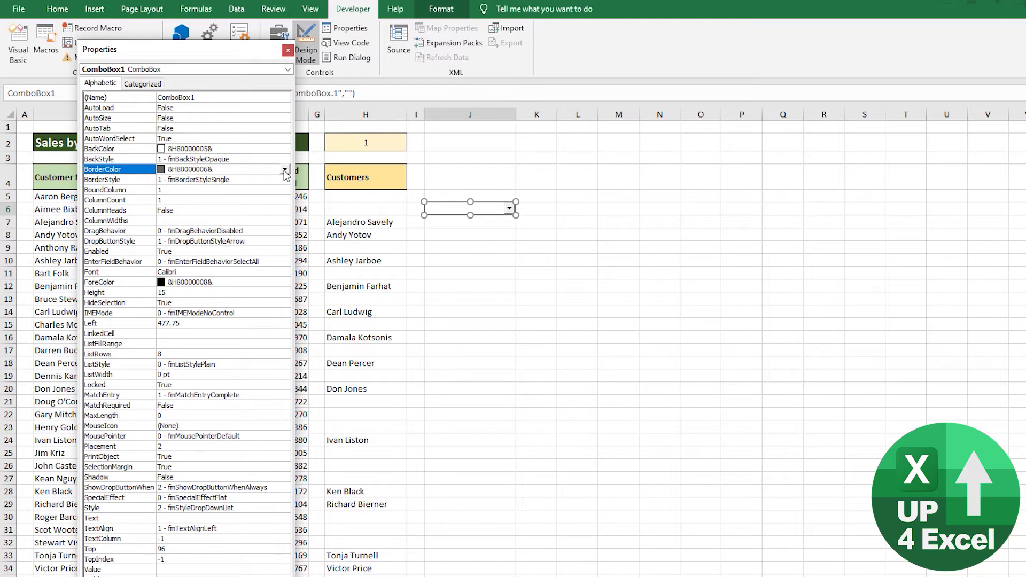
left_click(285, 170)
left_click(208, 183)
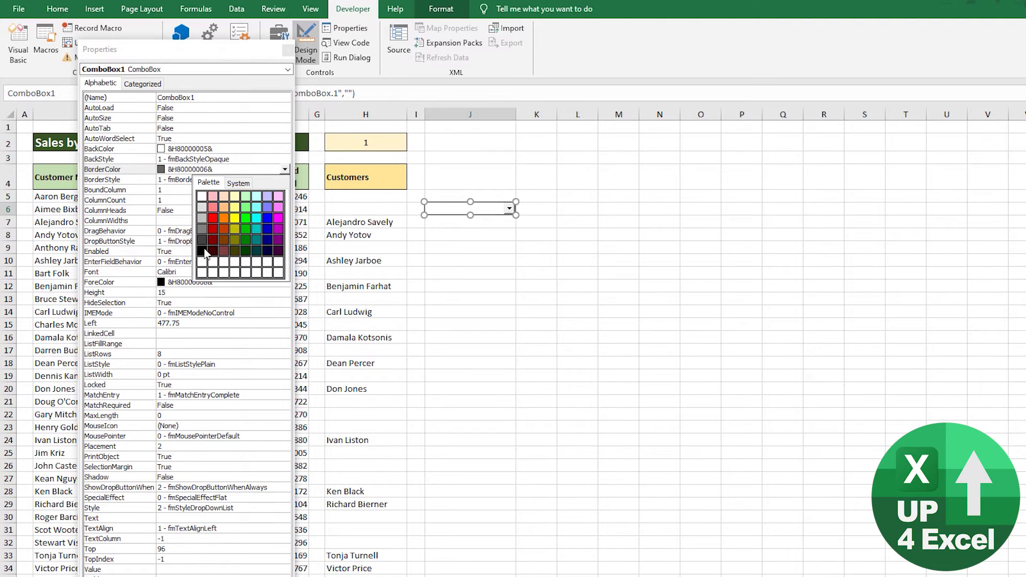
left_click(204, 249)
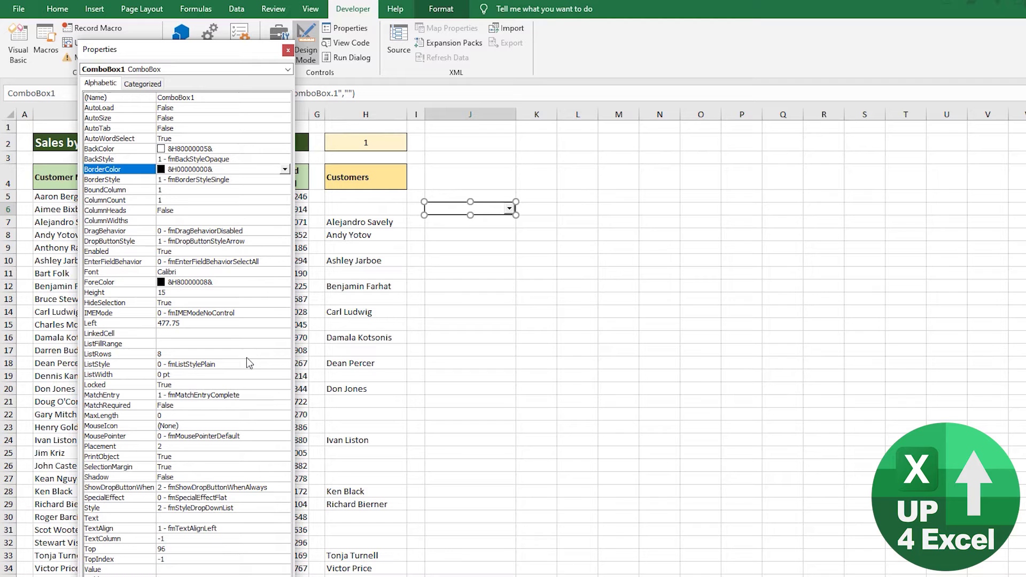
left_click(465, 251)
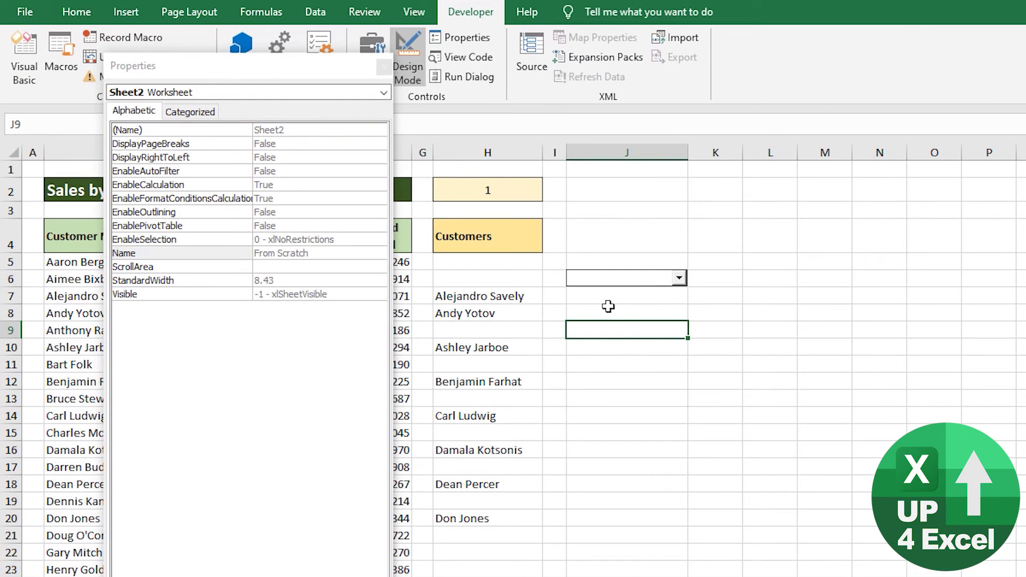
Leave Design Mode and test the combo box, whose list is still empty
left_click(407, 48)
left_click(679, 279)
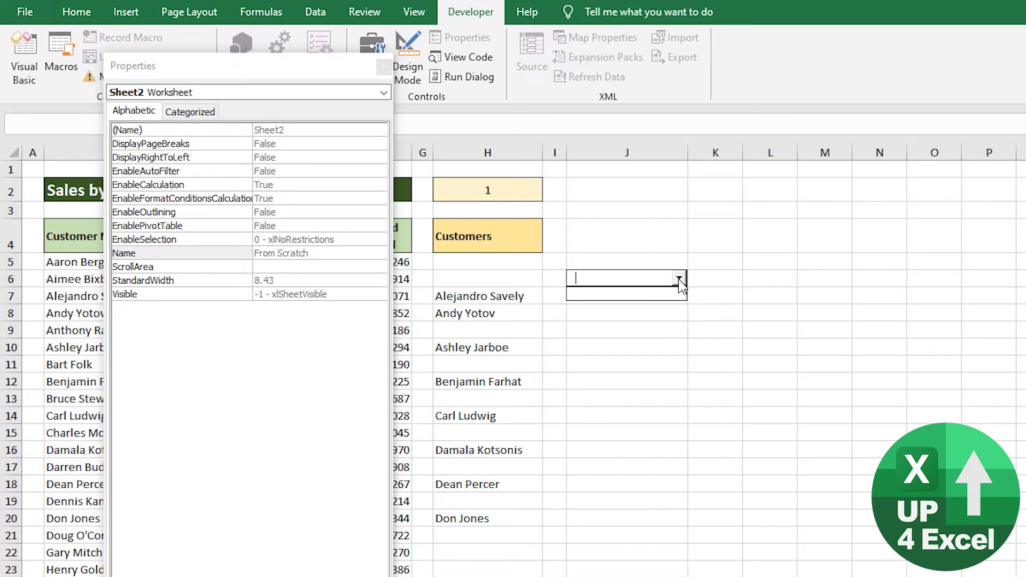
left_click(679, 279)
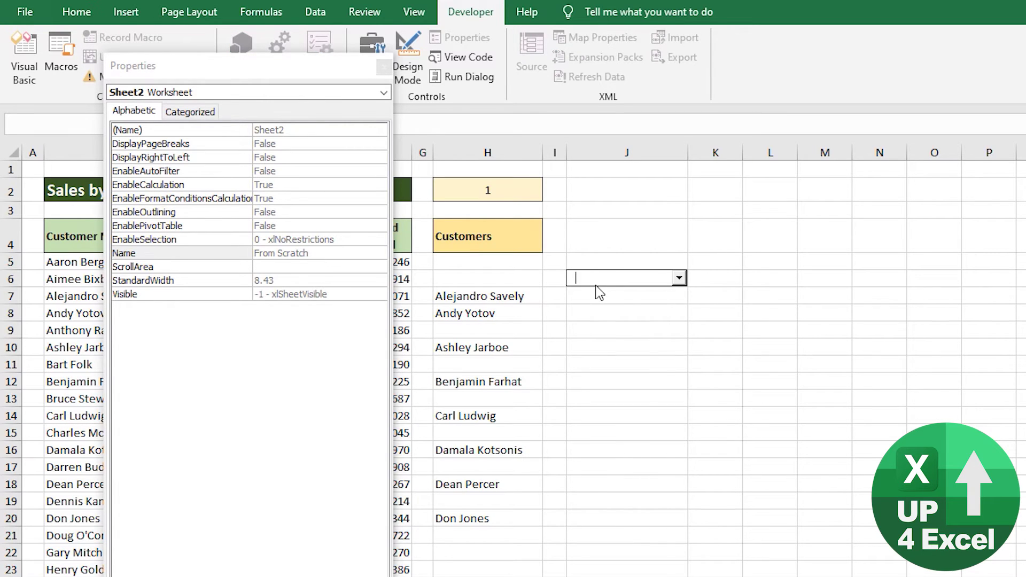
Back in Design Mode, set ComboBox1's LinkedCell property to J6
left_click(407, 53)
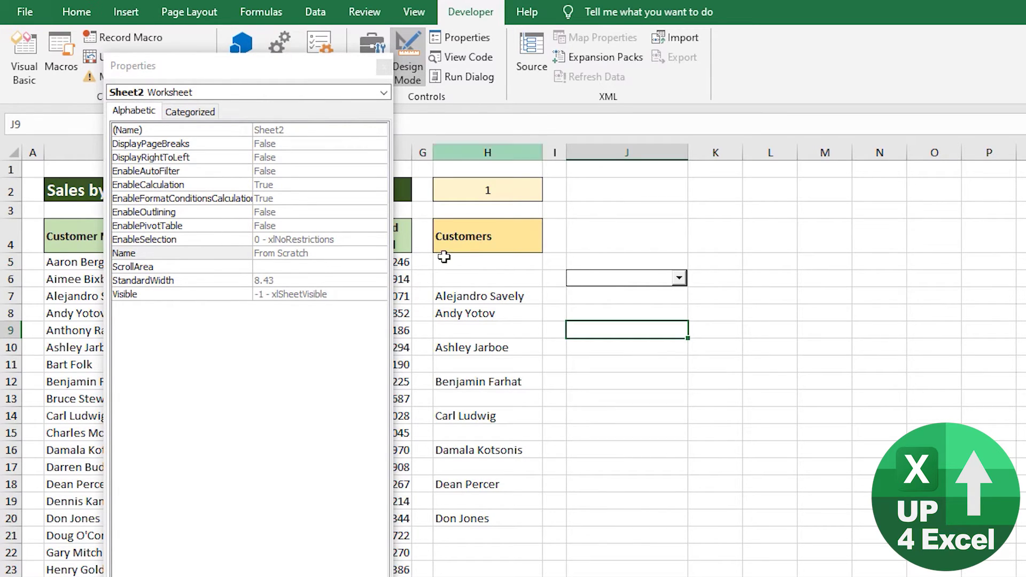
left_click(613, 284)
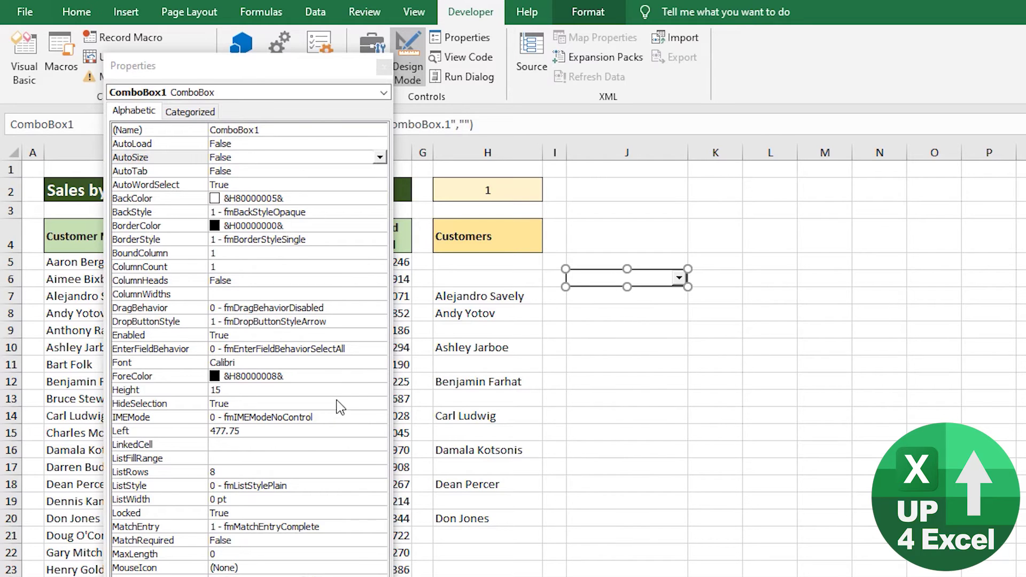
left_click(248, 445)
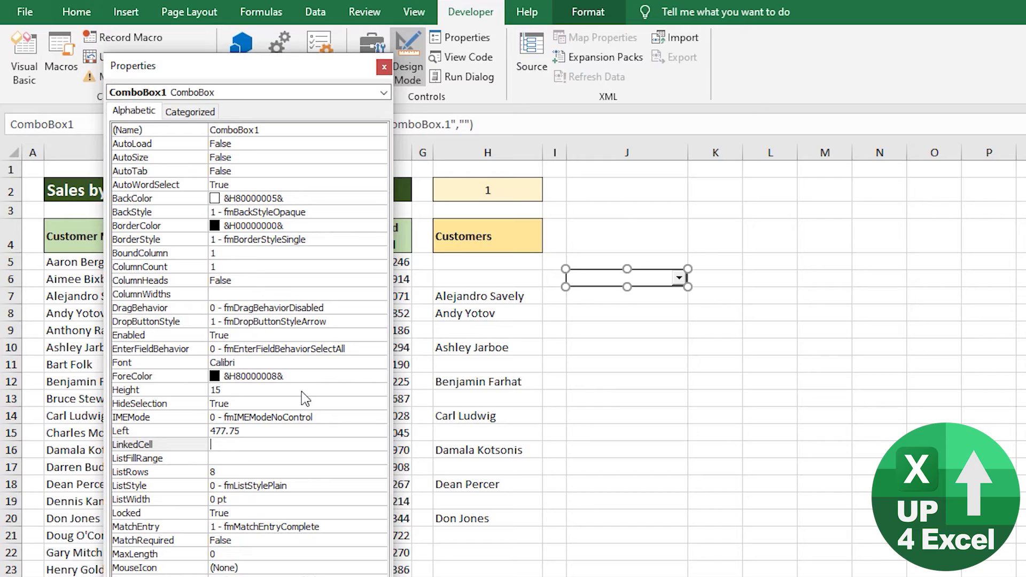
type("J6")
left_click(230, 458)
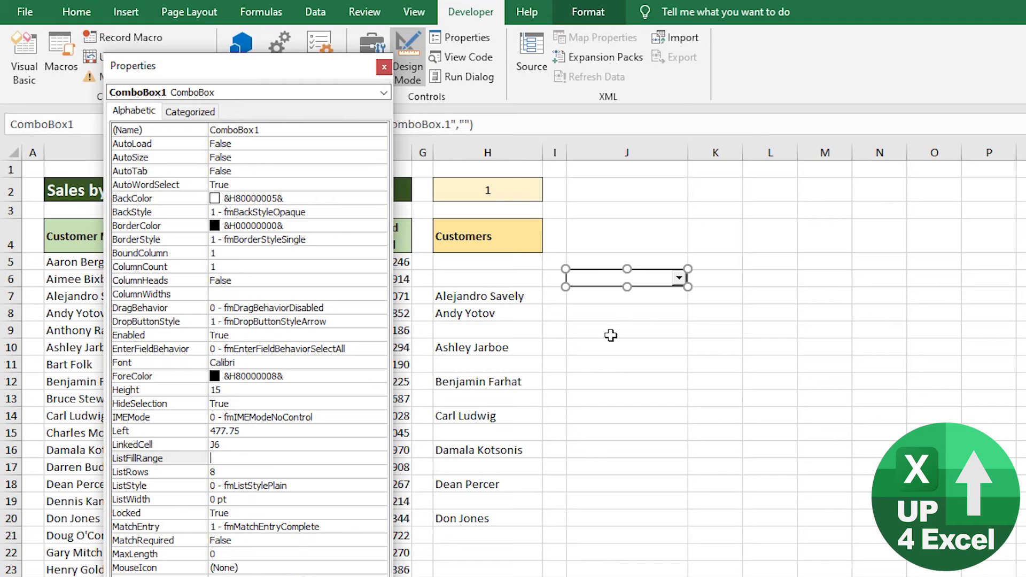
Select the customer names in H5:H23 and name the range nCustomerList in the Name Box
left_click(611, 335)
left_click_drag(508, 267, 487, 576)
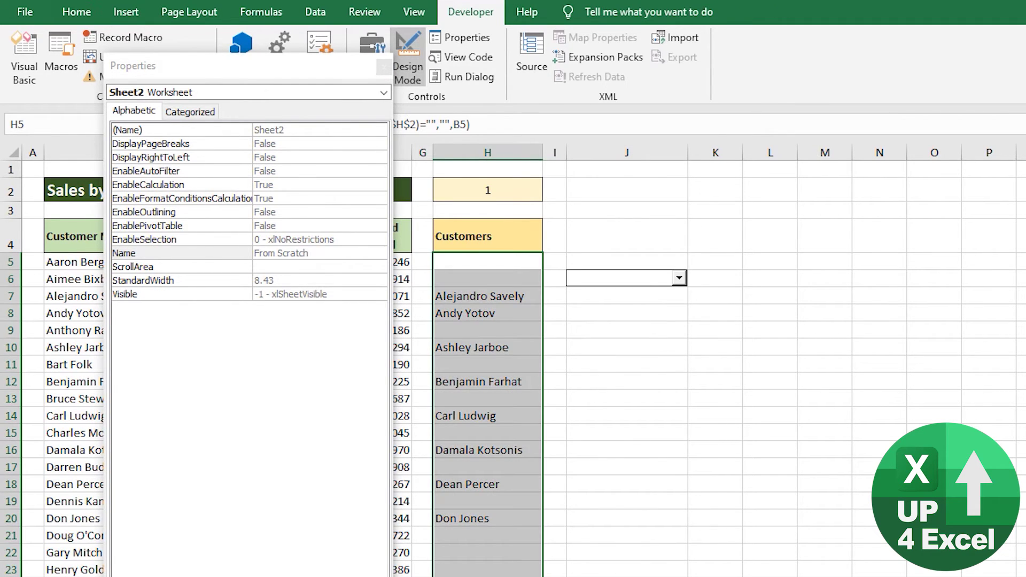
left_click(53, 126)
type("nCustomerList")
key("Return")
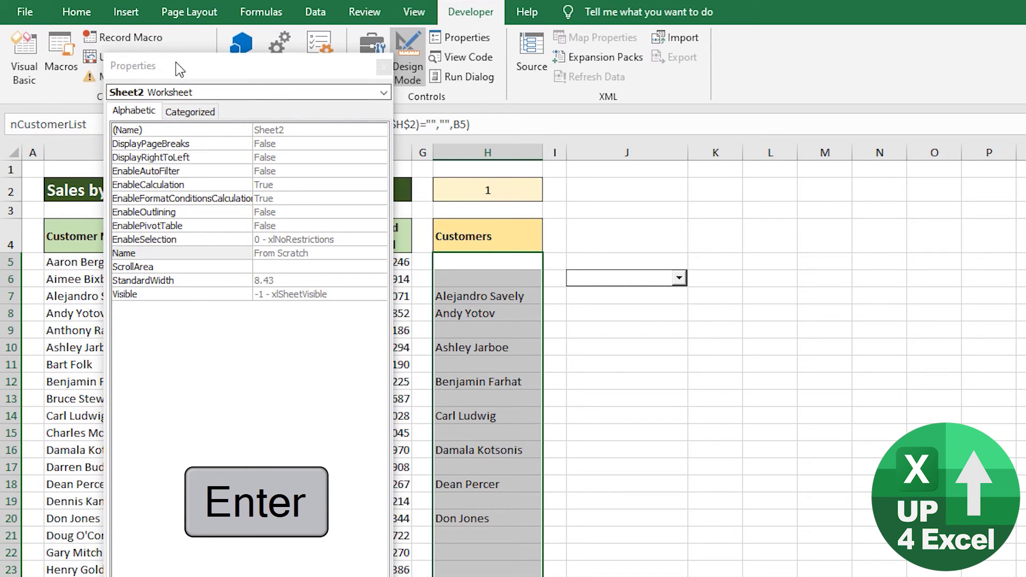
Confirm nCustomerList selects the customer range by picking it from the Name Box list
left_click_drag(179, 70, 182, 167)
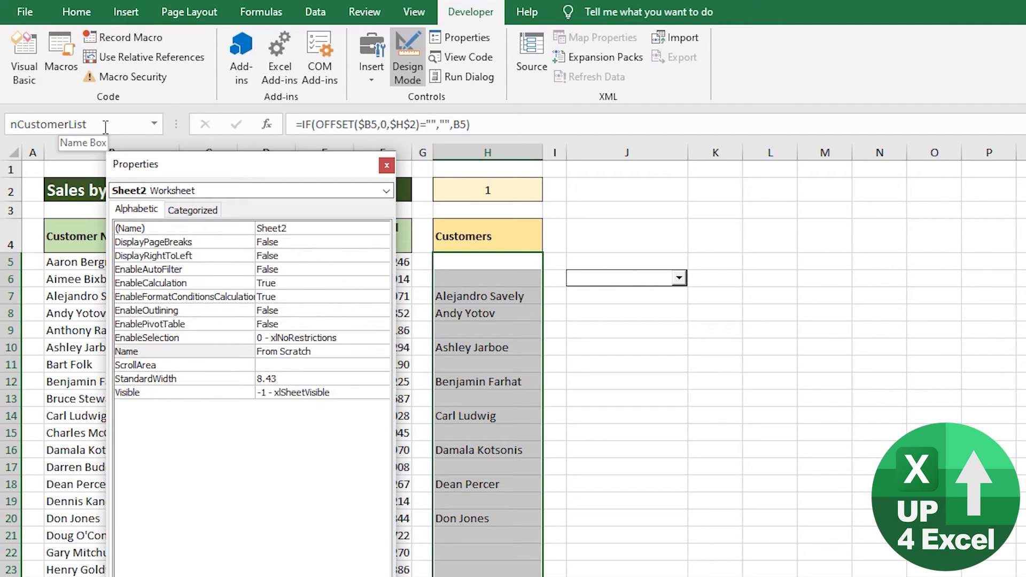
left_click(413, 16)
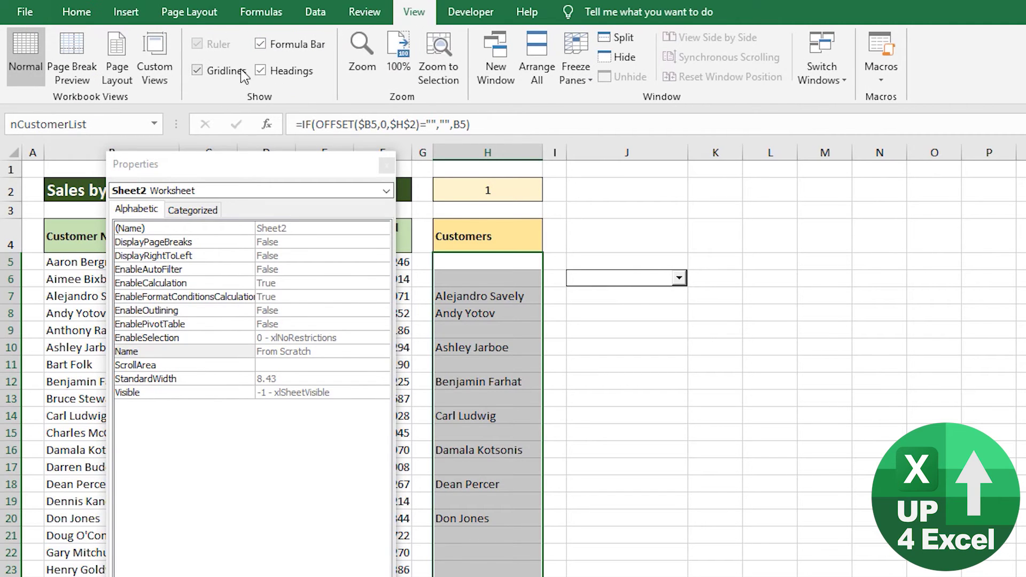
left_click(271, 46)
left_click(271, 46)
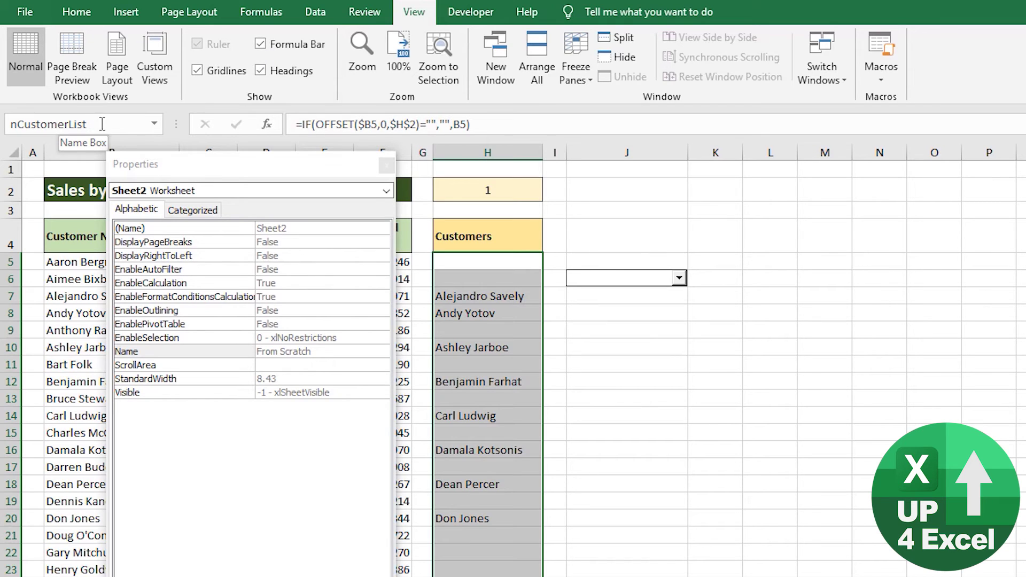
left_click(722, 379)
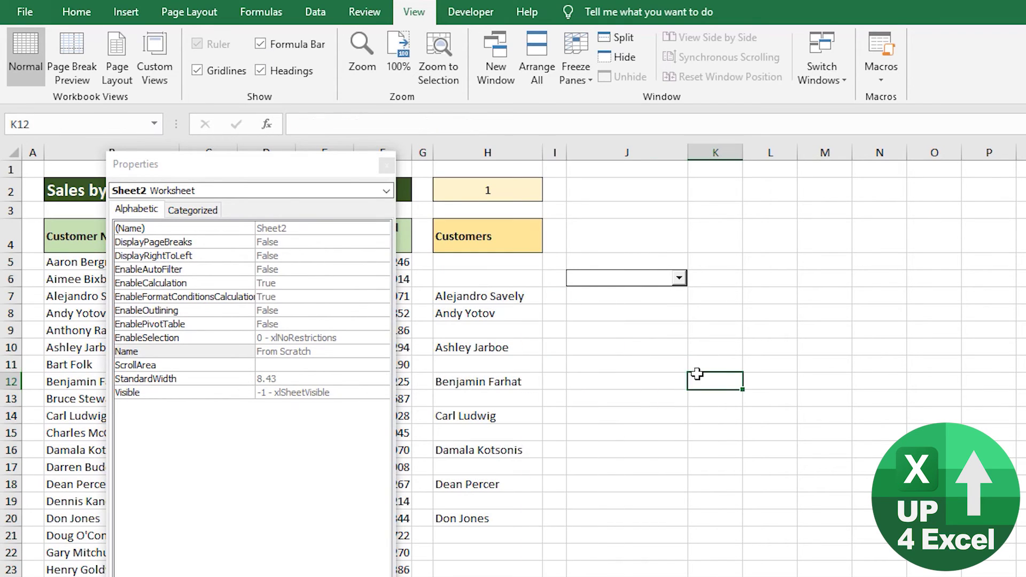
left_click(154, 124)
left_click(132, 148)
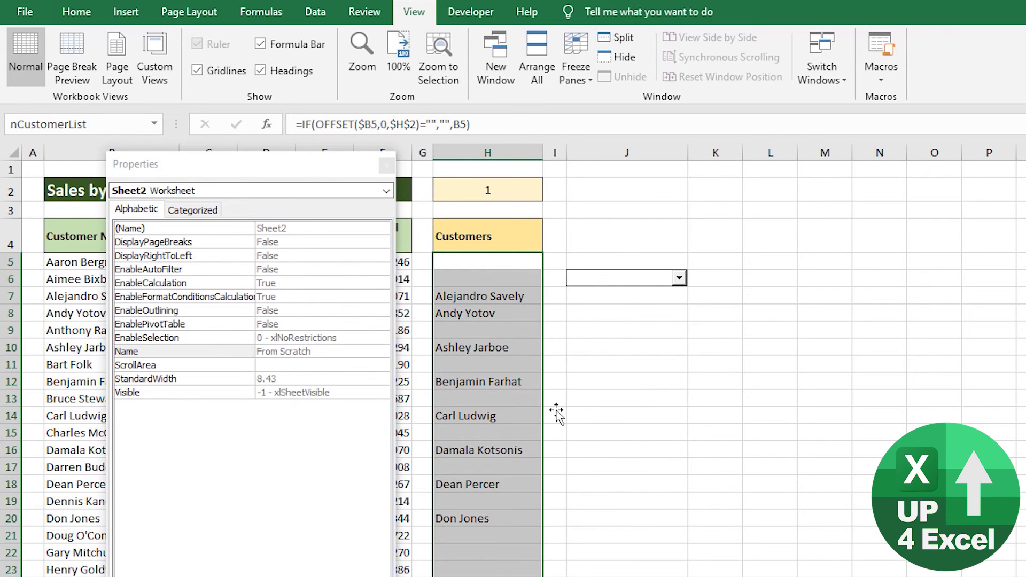
Set ComboBox1's ListFillRange property to nCustomerList
left_click(633, 288)
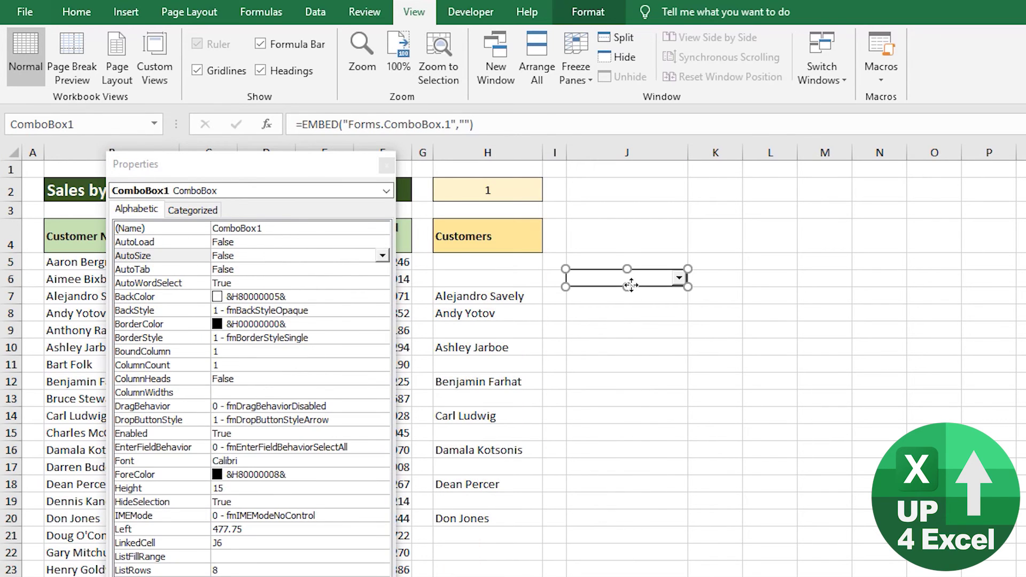
left_click(236, 557)
left_click(236, 557)
type("nC")
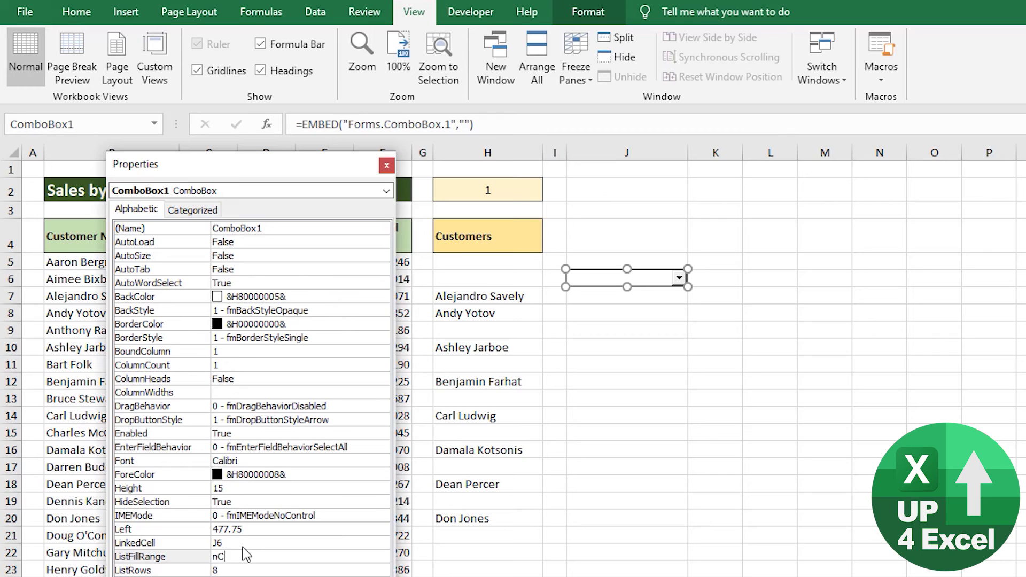
type("ustomerList")
left_click(559, 351)
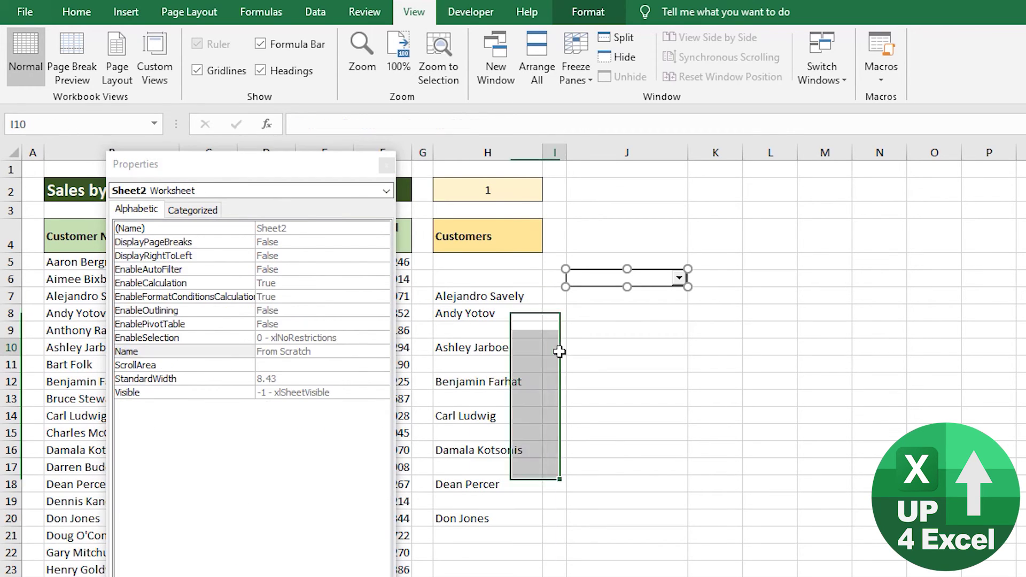
Turn off Design Mode and open the combo box to see the customer names
left_click(473, 13)
left_click(408, 59)
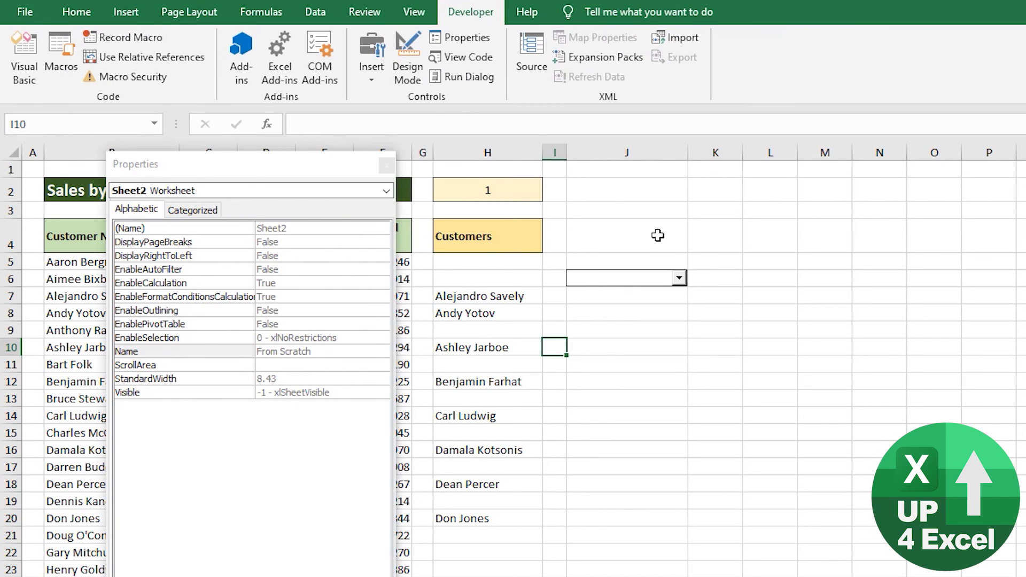
left_click(679, 278)
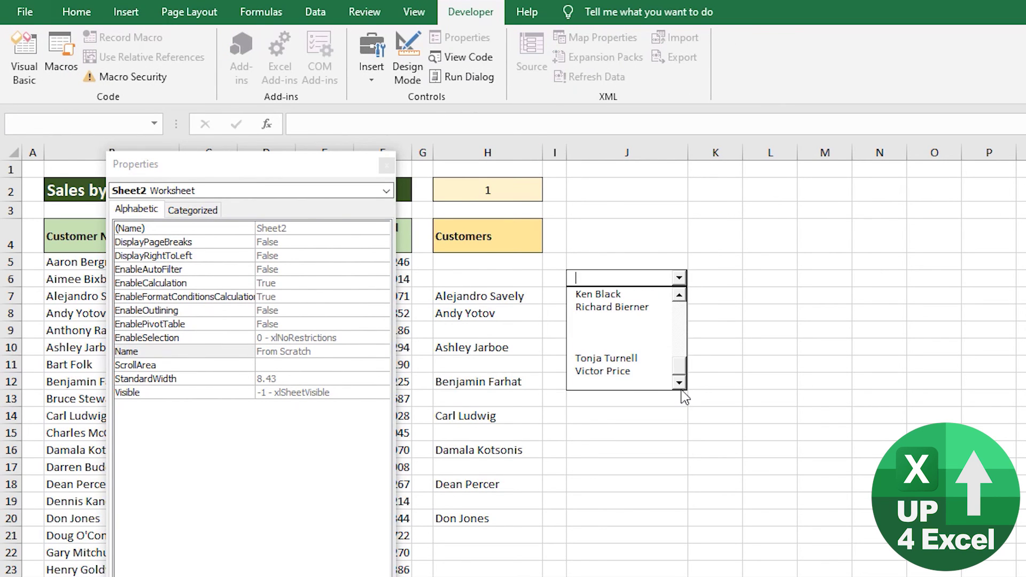